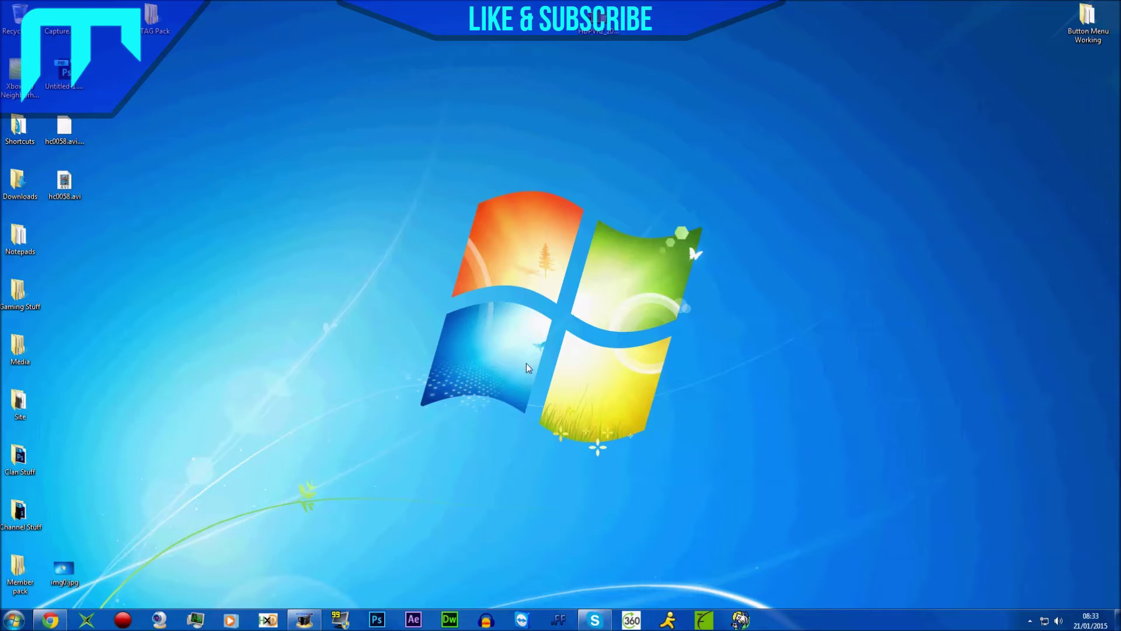
Try the MW3 Unlocks Tool shortcut, dismiss its missing-file error, and close the launcher
click(14, 619)
click(88, 619)
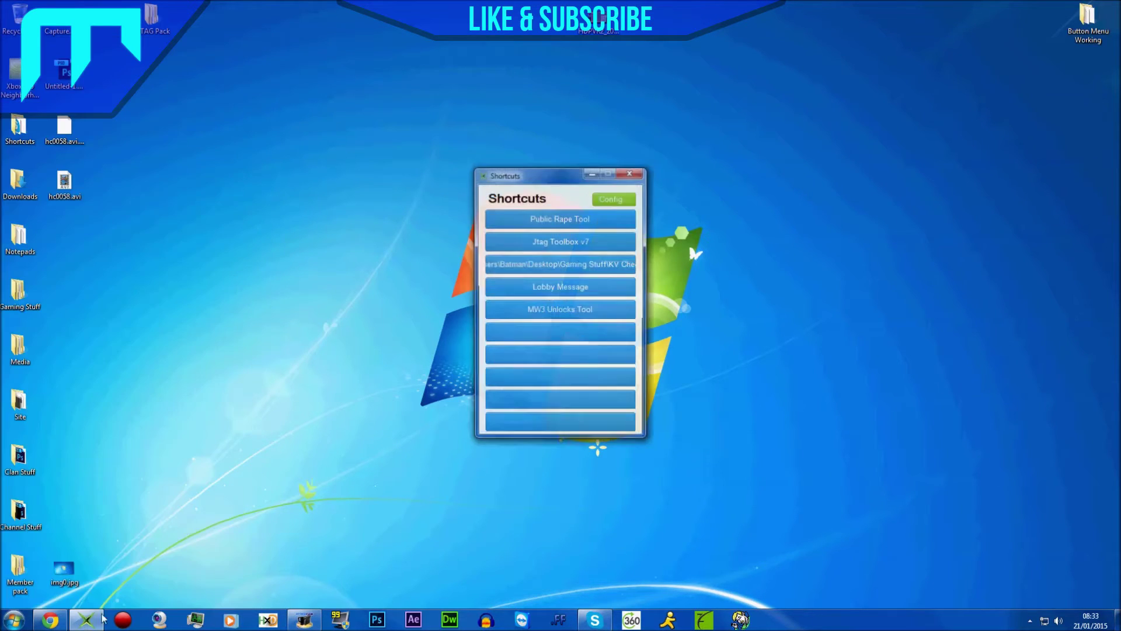
click(589, 311)
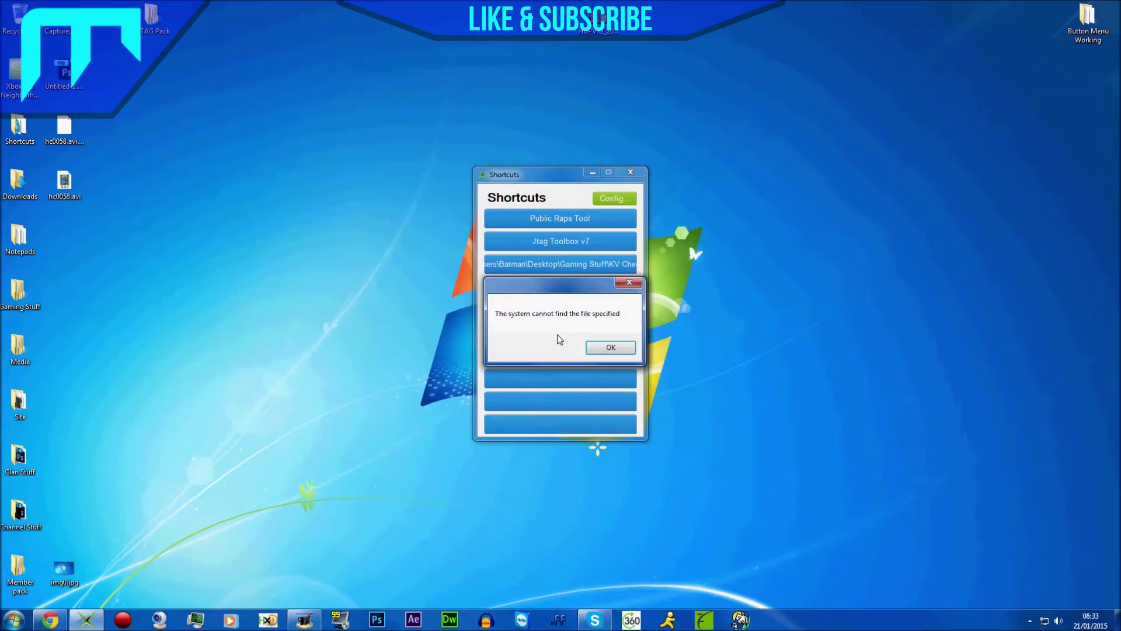
click(610, 347)
click(631, 172)
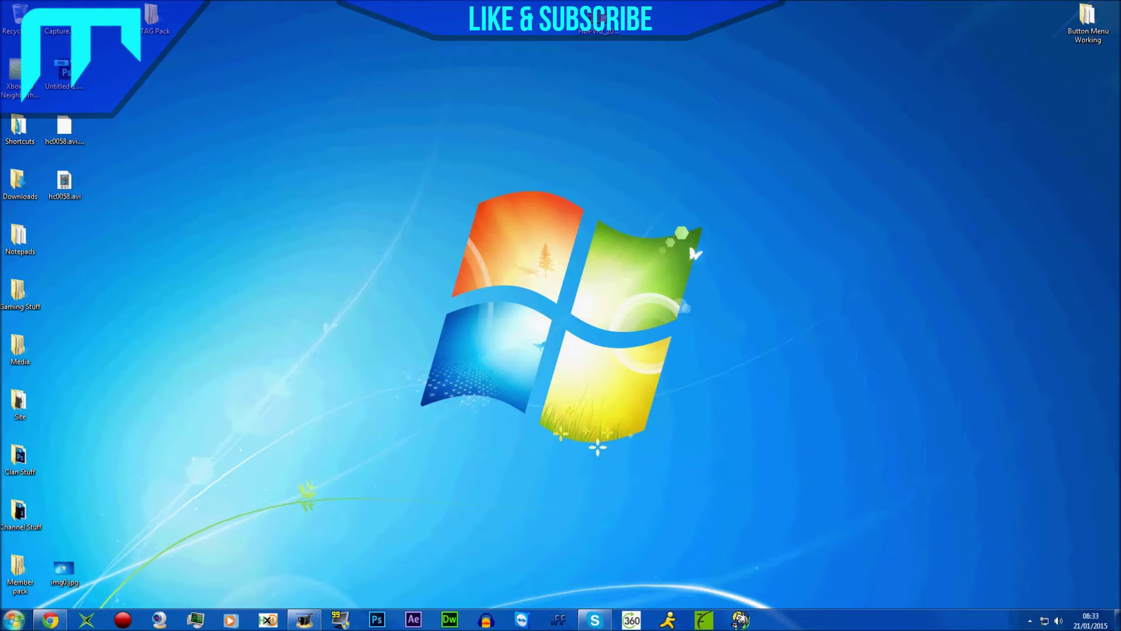
Search 'mw3' in the Start menu and open the MW3 Recovery unlock All folder
key(super)
text(mw)
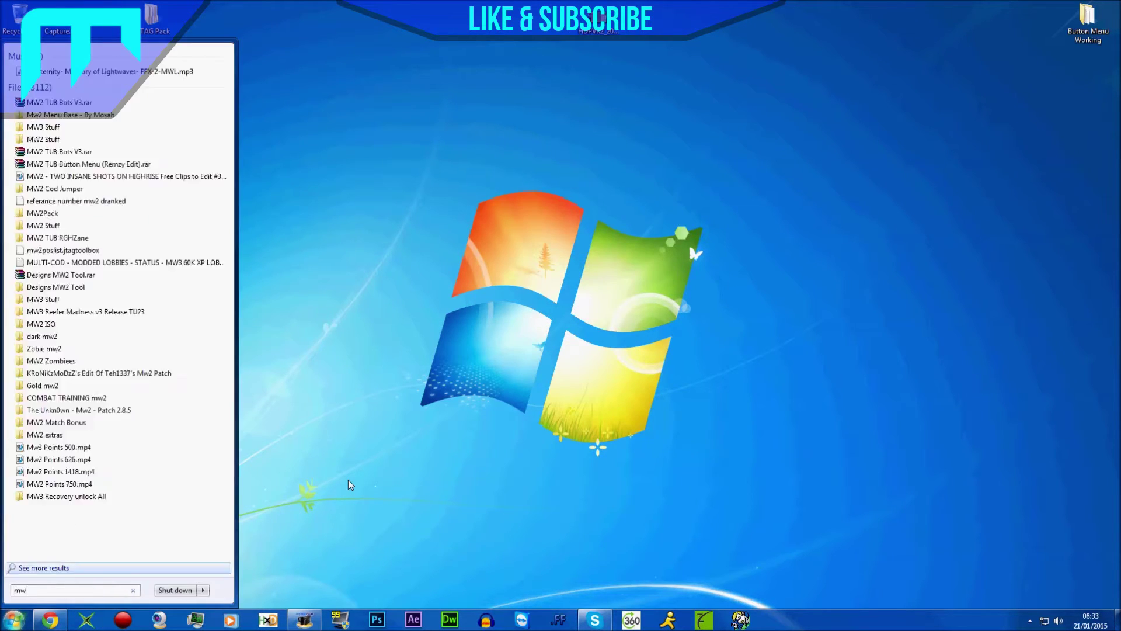
text(3)
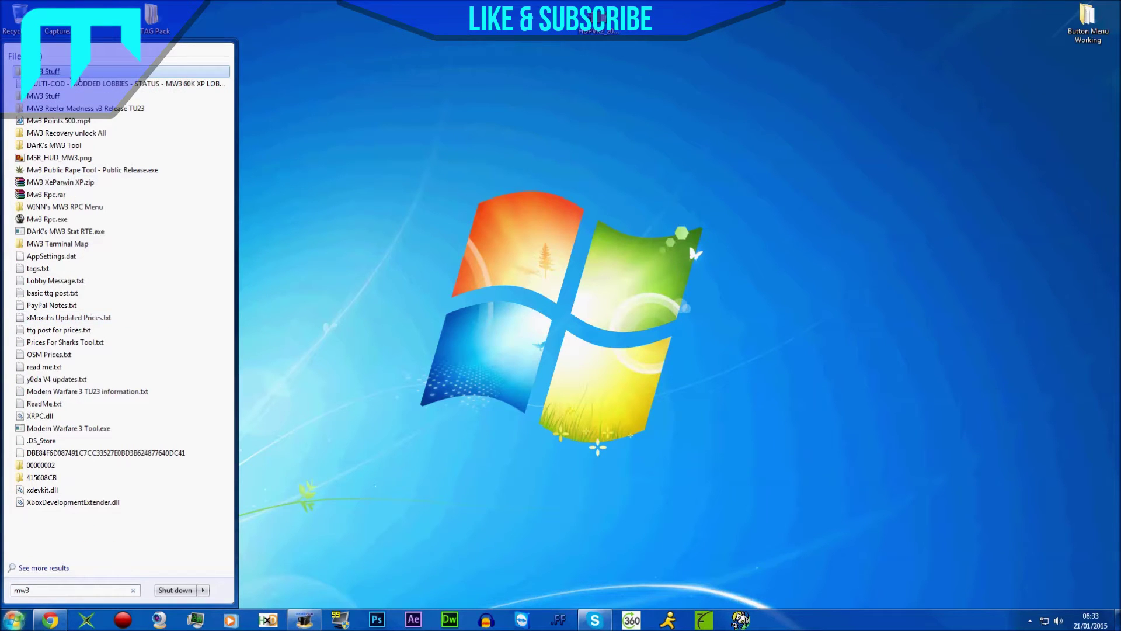
click(87, 132)
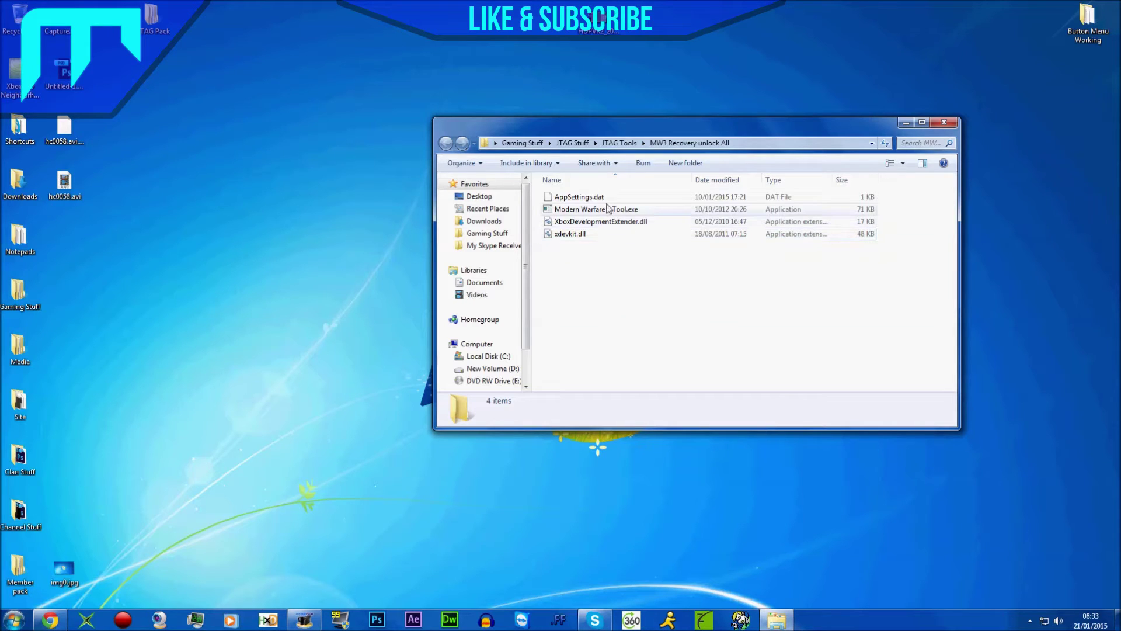
Disable Norton's Antivirus Auto-Protect and Smart Firewall from its tray icon and confirm with OK
click(1030, 621)
right_click(1001, 560)
click(1016, 533)
right_click(1000, 560)
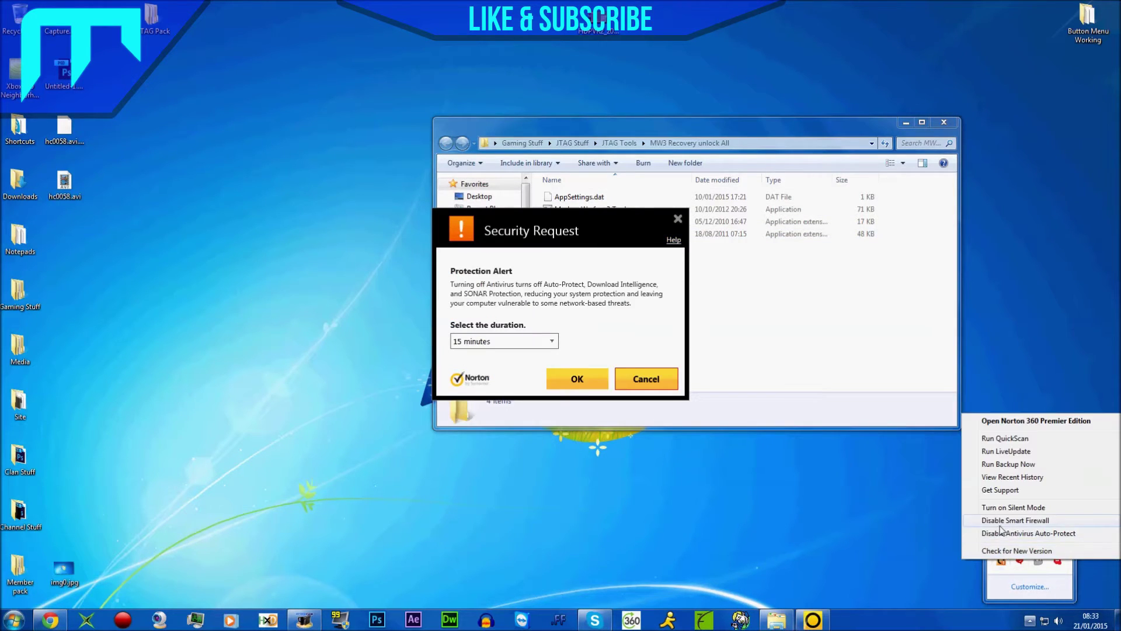
click(1002, 520)
click(577, 378)
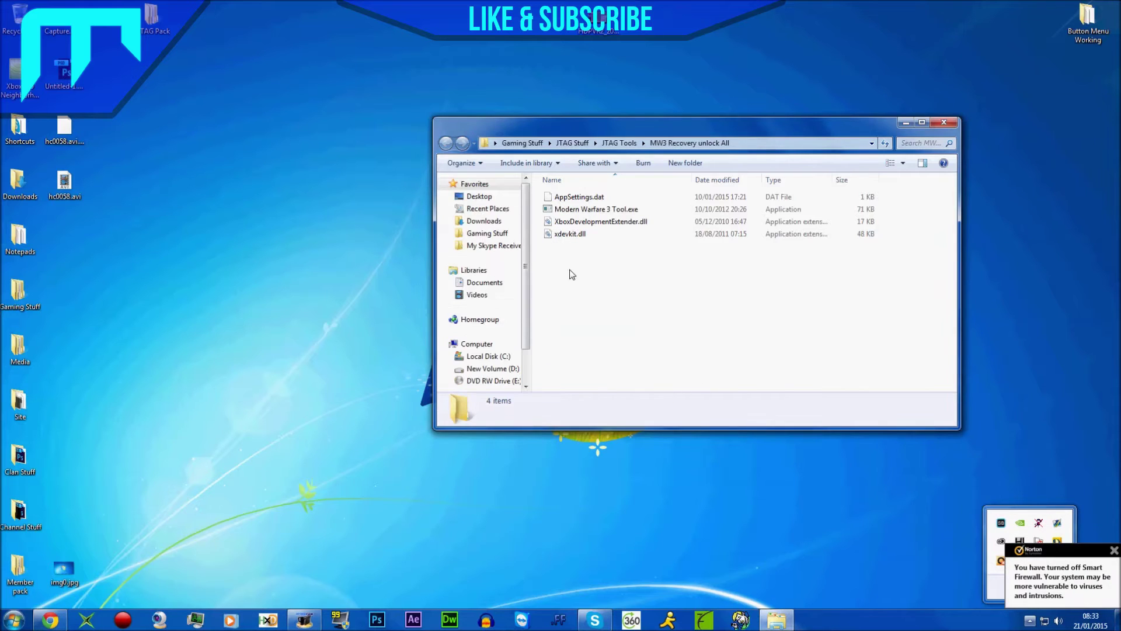
Launch Modern Warfare 3 Tool.exe, close Explorer, select the 'jtag' Xbox Name, then view Clients and Local pages
double_click(585, 211)
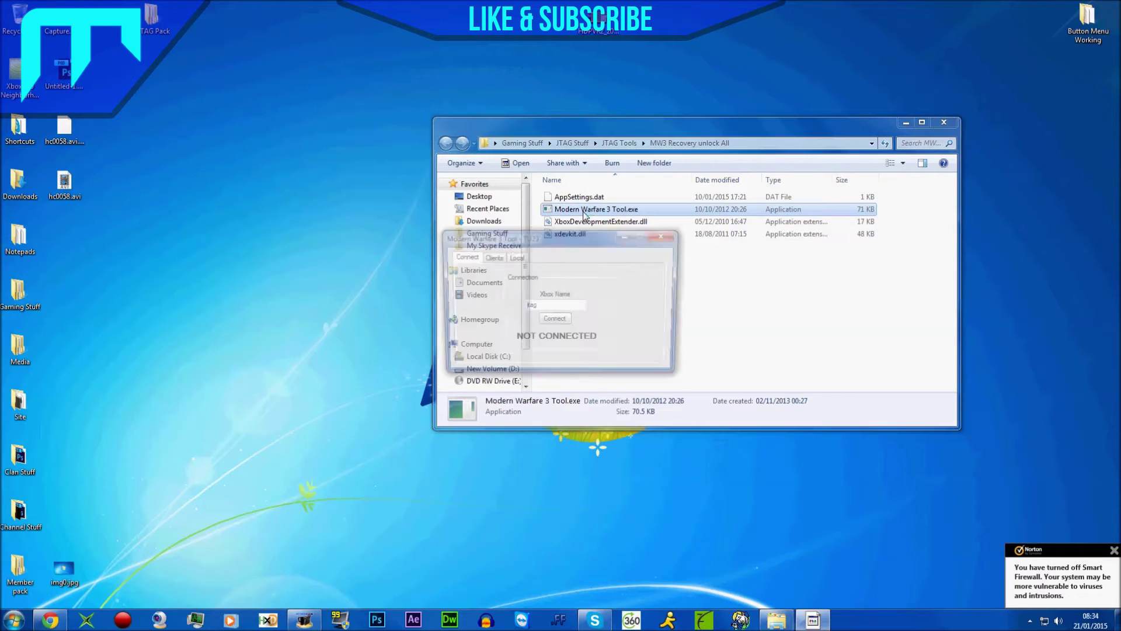
click(943, 122)
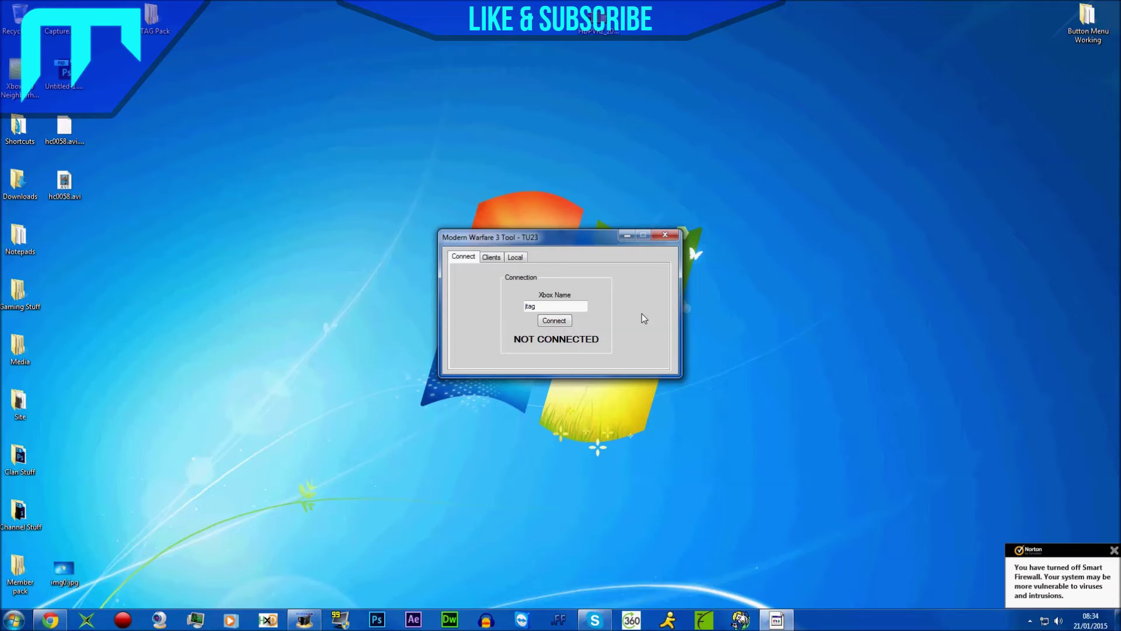
double_click(540, 306)
click(537, 307)
double_click(548, 309)
click(548, 309)
double_click(552, 306)
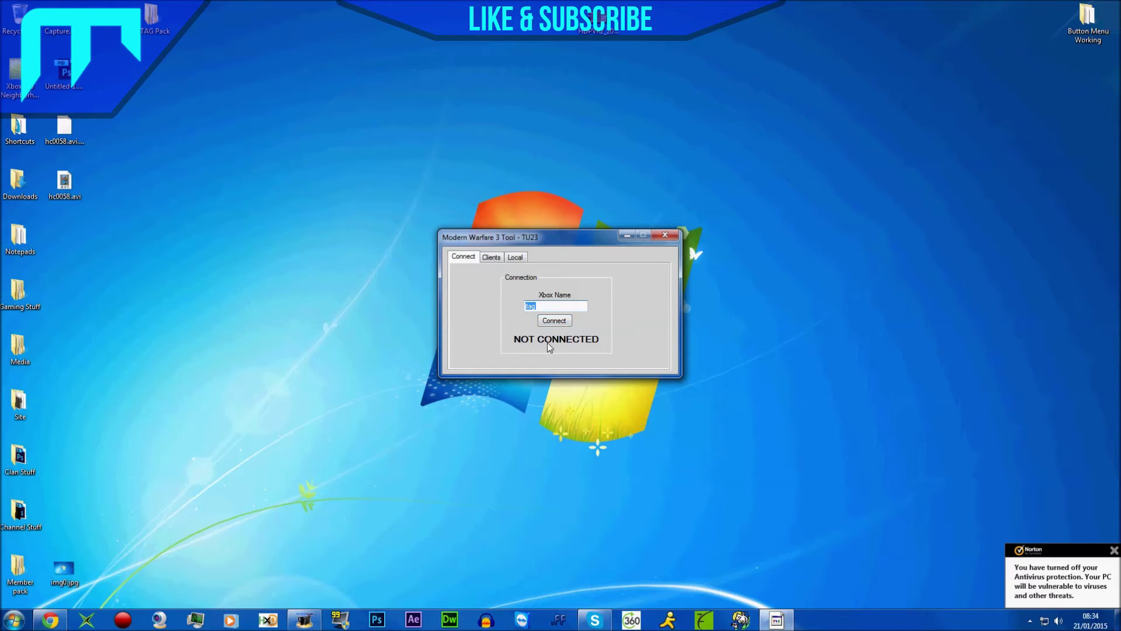
click(491, 257)
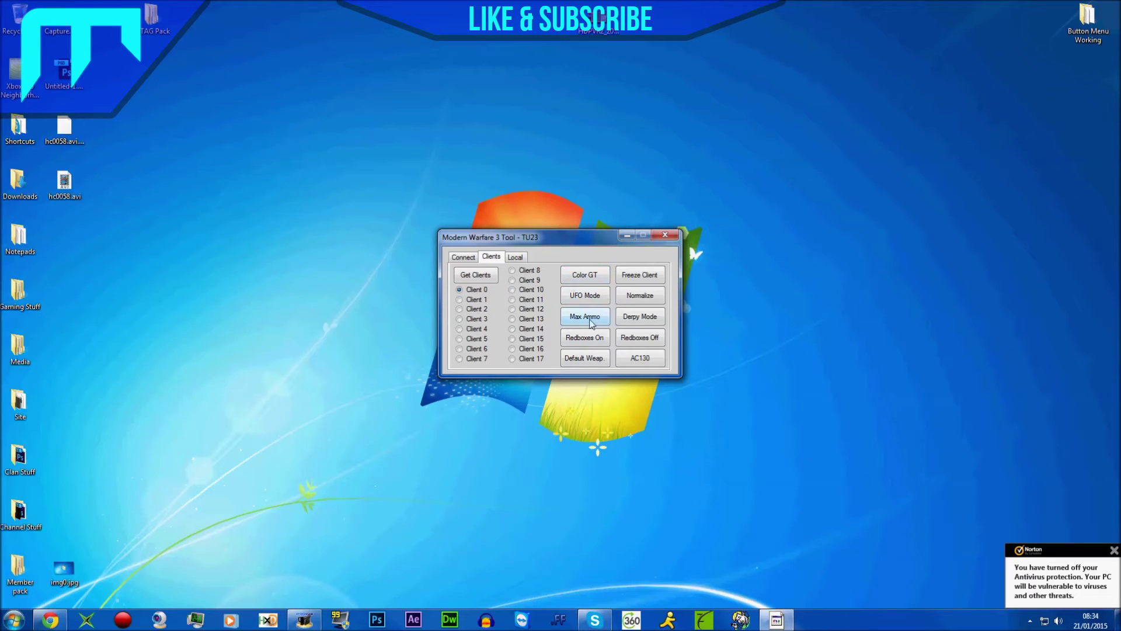
click(519, 260)
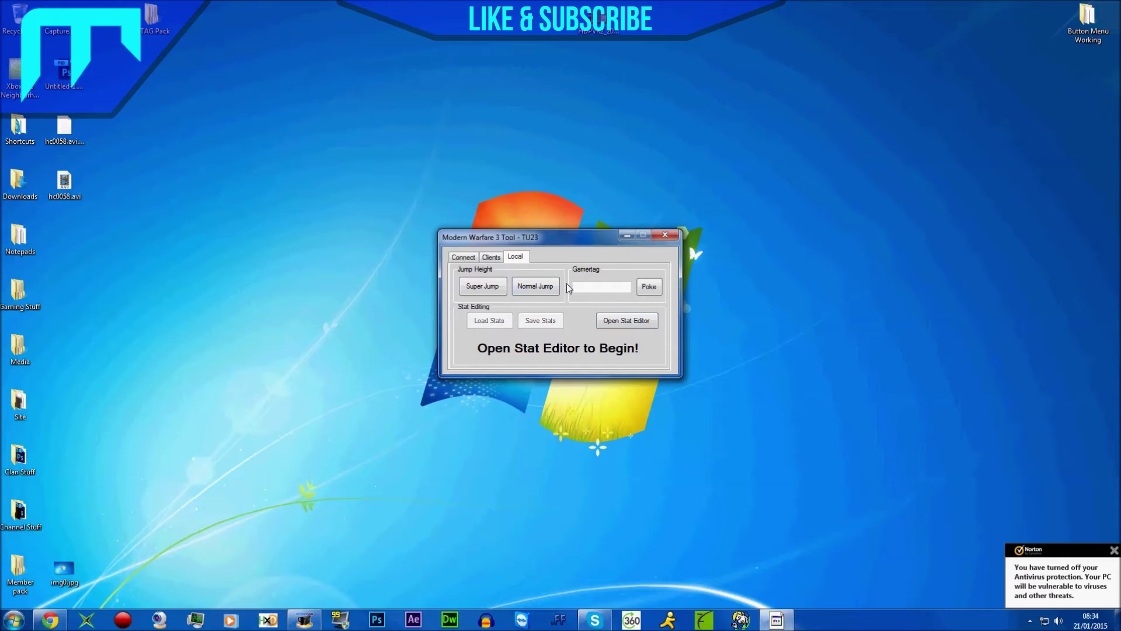
Open the Stat Editor, dismiss the 'Failed to connect' message, and select the Gamertag field
click(638, 325)
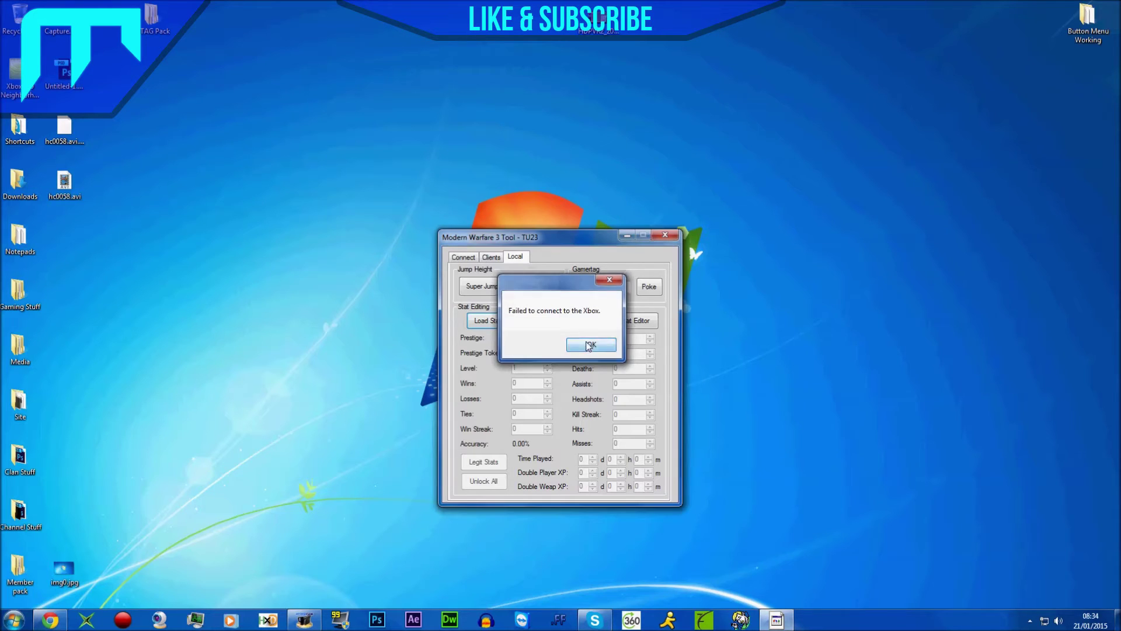
click(589, 346)
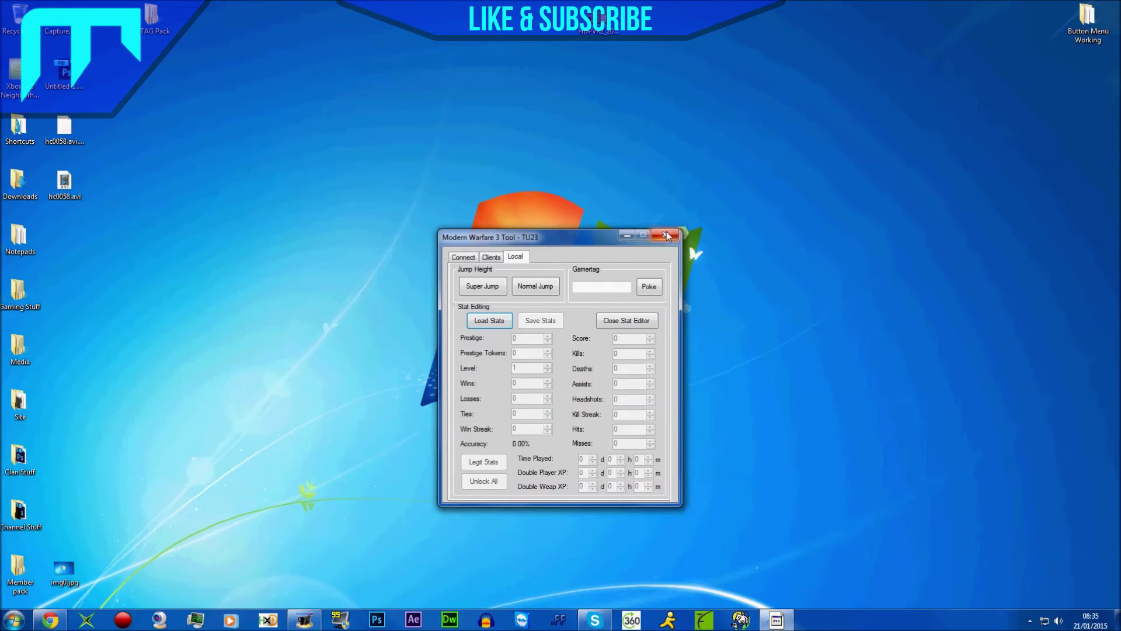
click(610, 286)
Close the Modern Warfare 3 Tool window with its X button
click(667, 238)
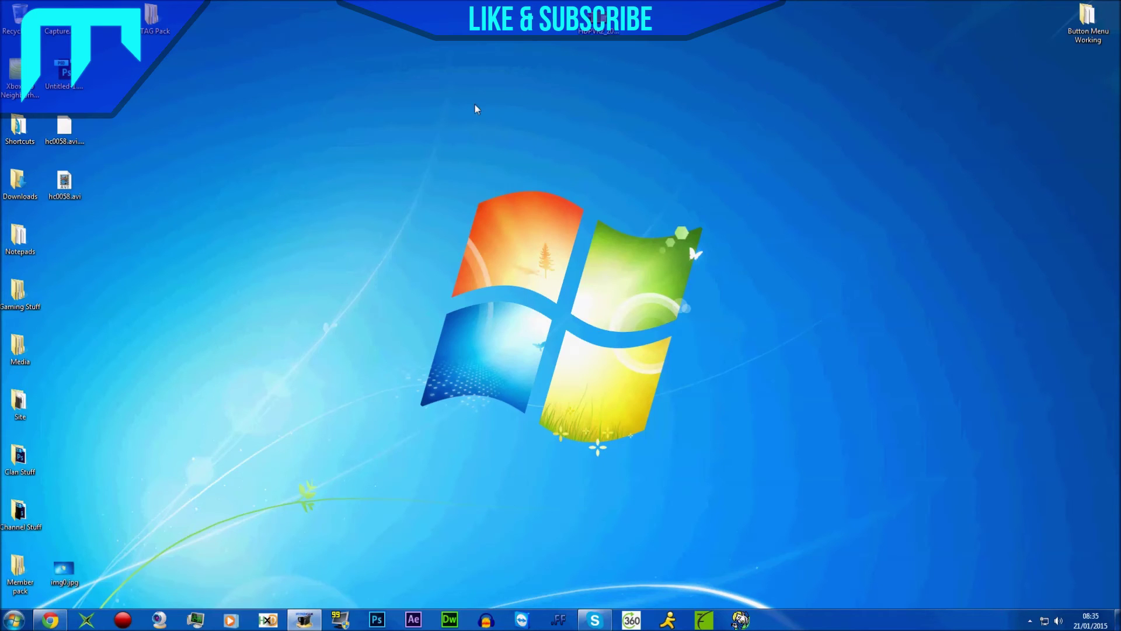
double_click(151, 16)
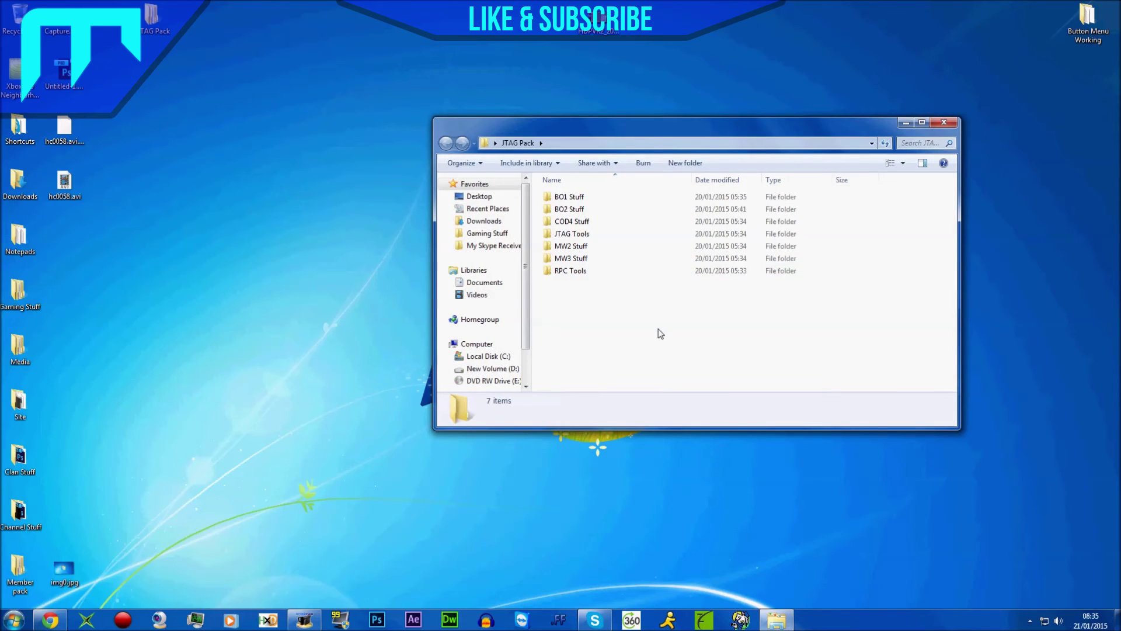
drag(659, 333, 606, 318)
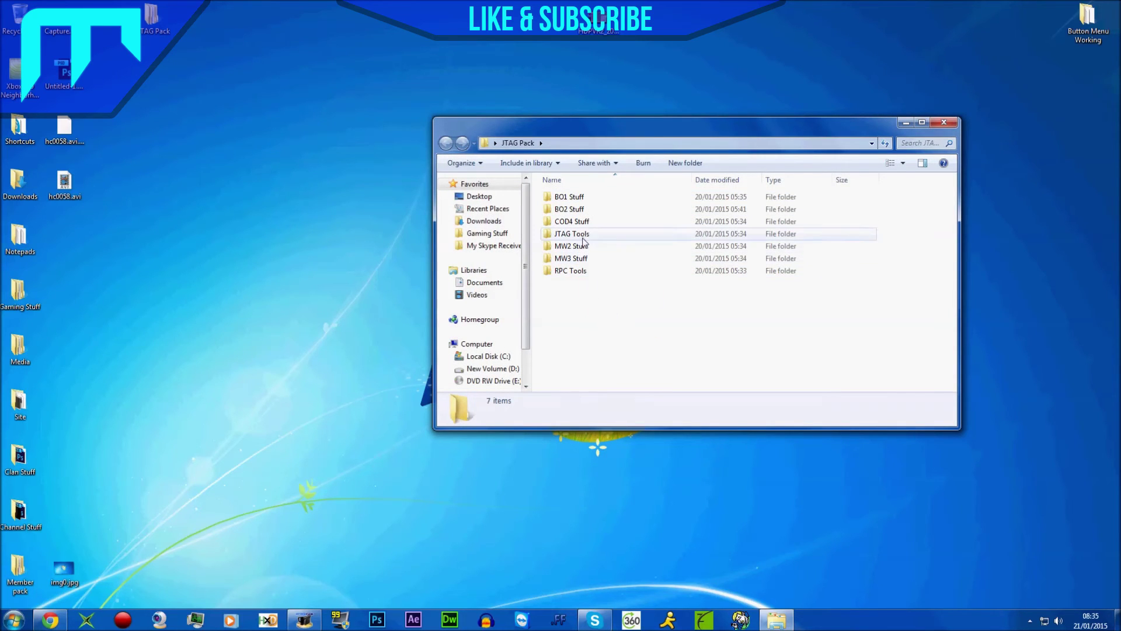
double_click(569, 197)
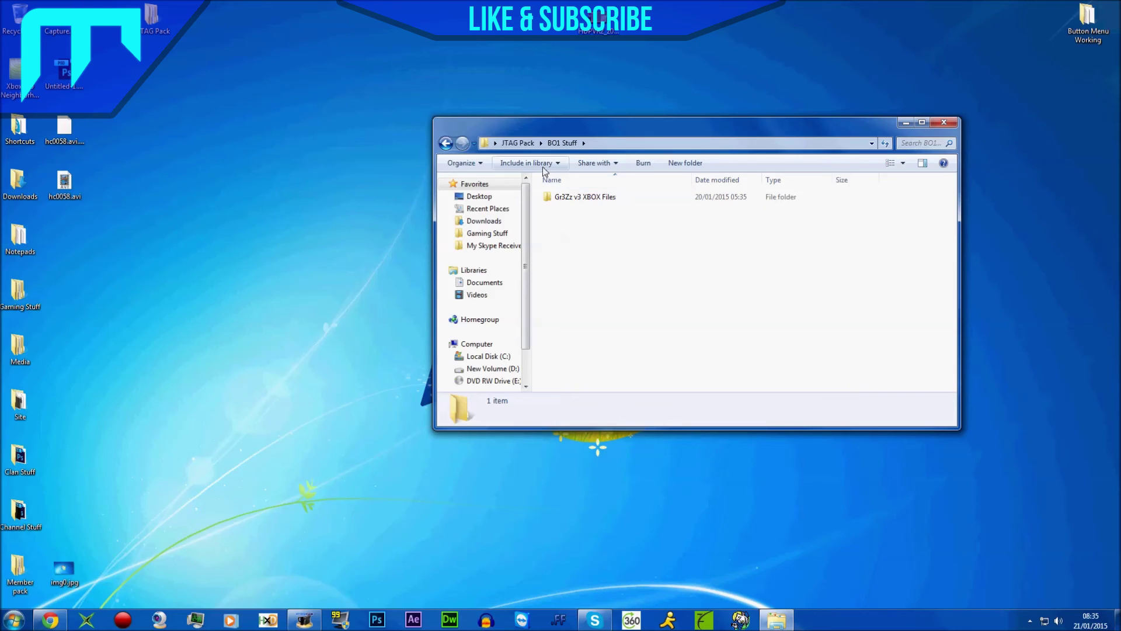
click(517, 143)
click(575, 211)
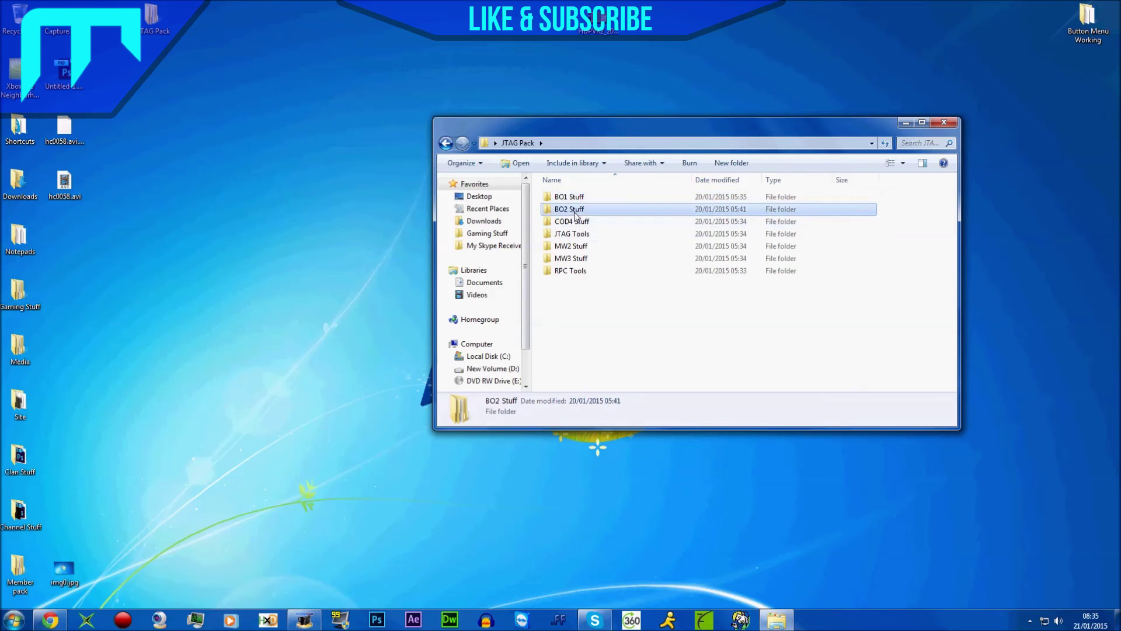
double_click(575, 210)
click(517, 142)
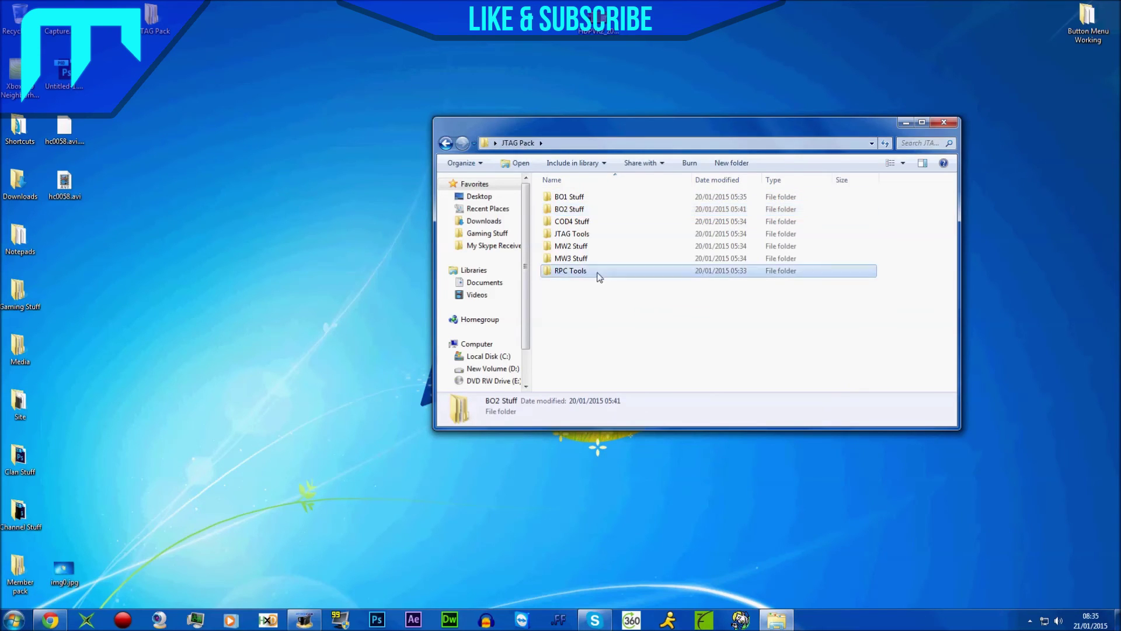
click(598, 277)
click(582, 313)
drag(593, 306, 601, 347)
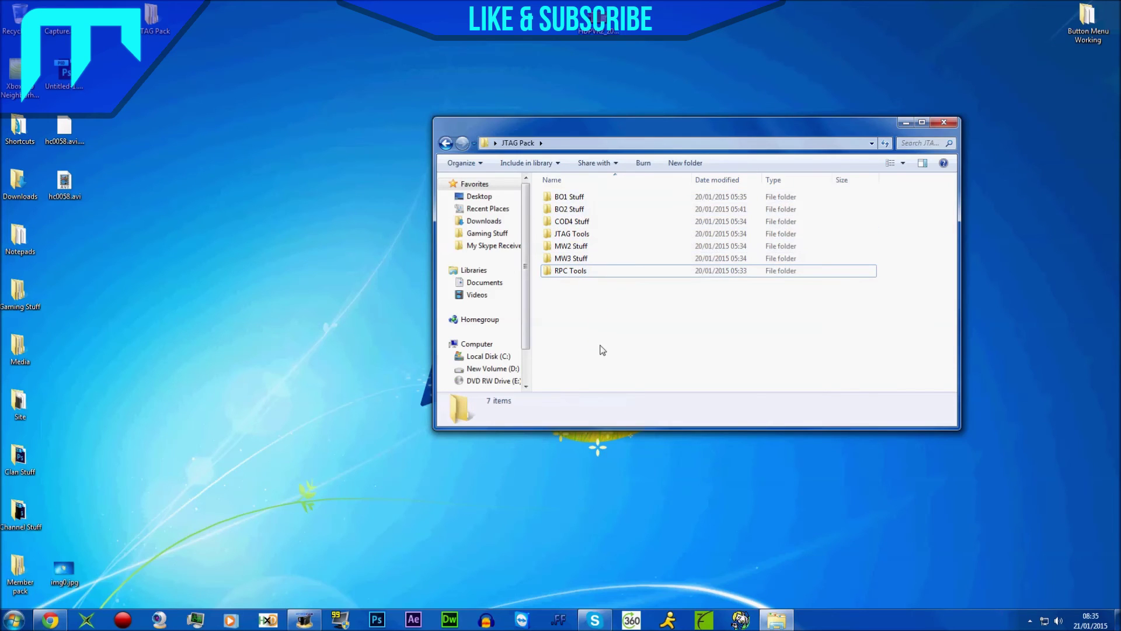
click(943, 124)
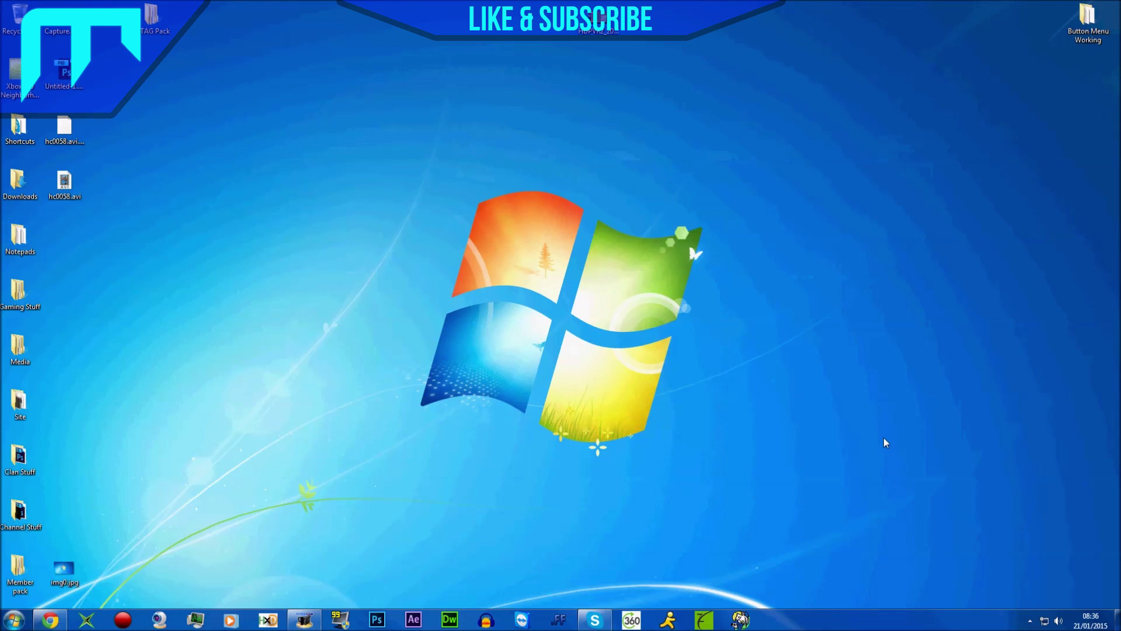